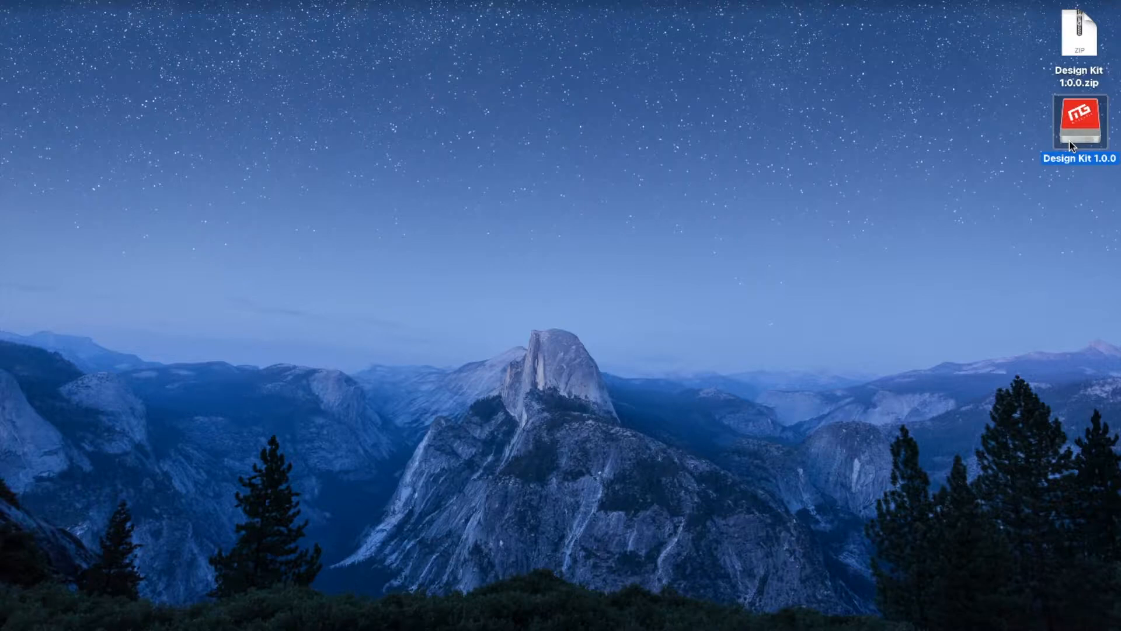
Open the Elegant Icon Font folder inside the Fonts folder of Design Kit 1.0.0 on the desktop
click(1060, 159)
click(1055, 150)
click(1077, 135)
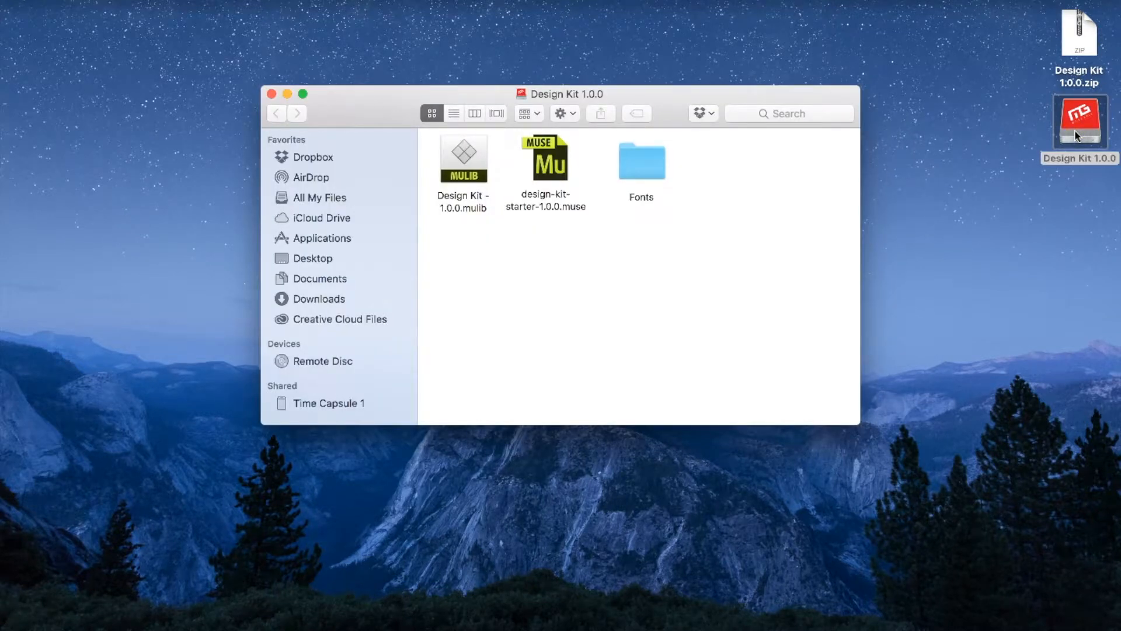
click(814, 215)
double_click(643, 169)
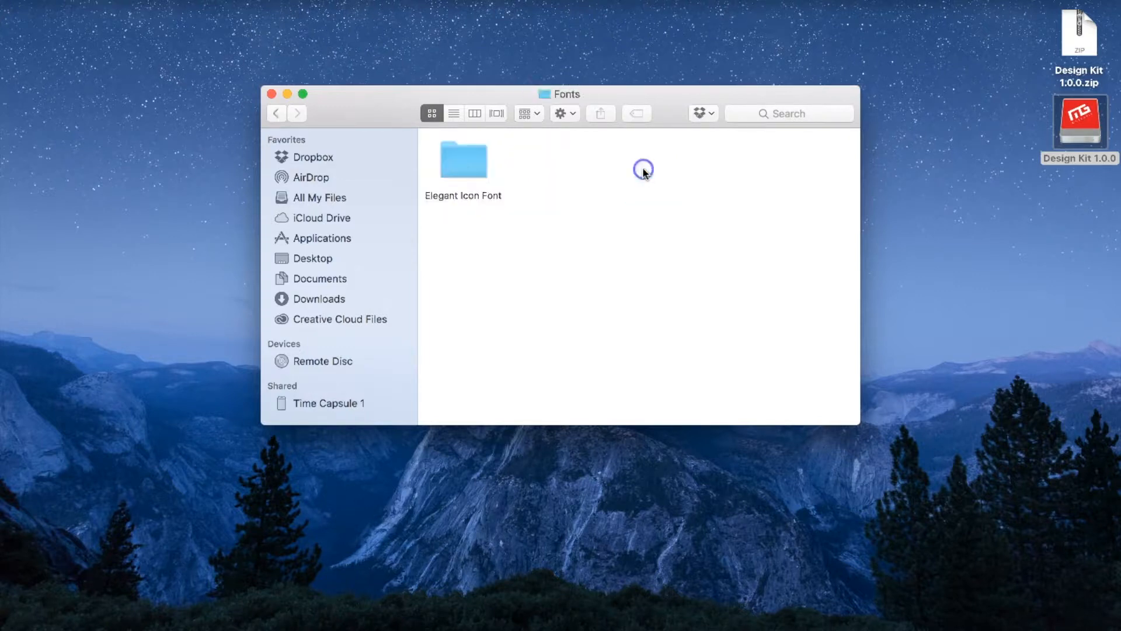
click(450, 170)
double_click(450, 170)
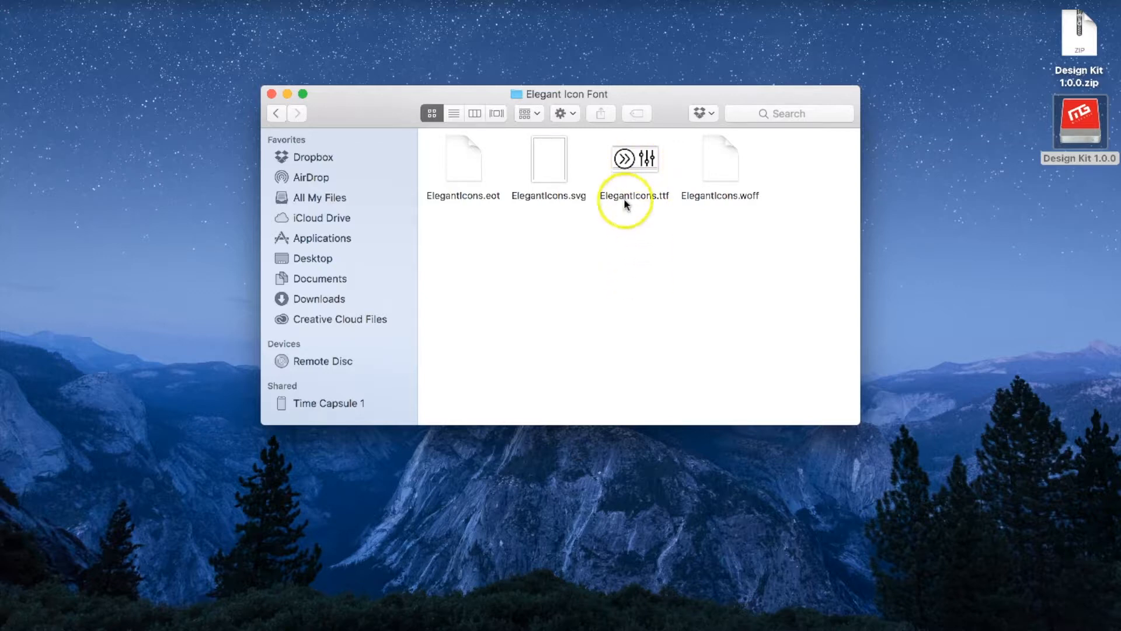
Try to install the ElegantIcons.ttf font, and close the font validation and font list windows
click(635, 159)
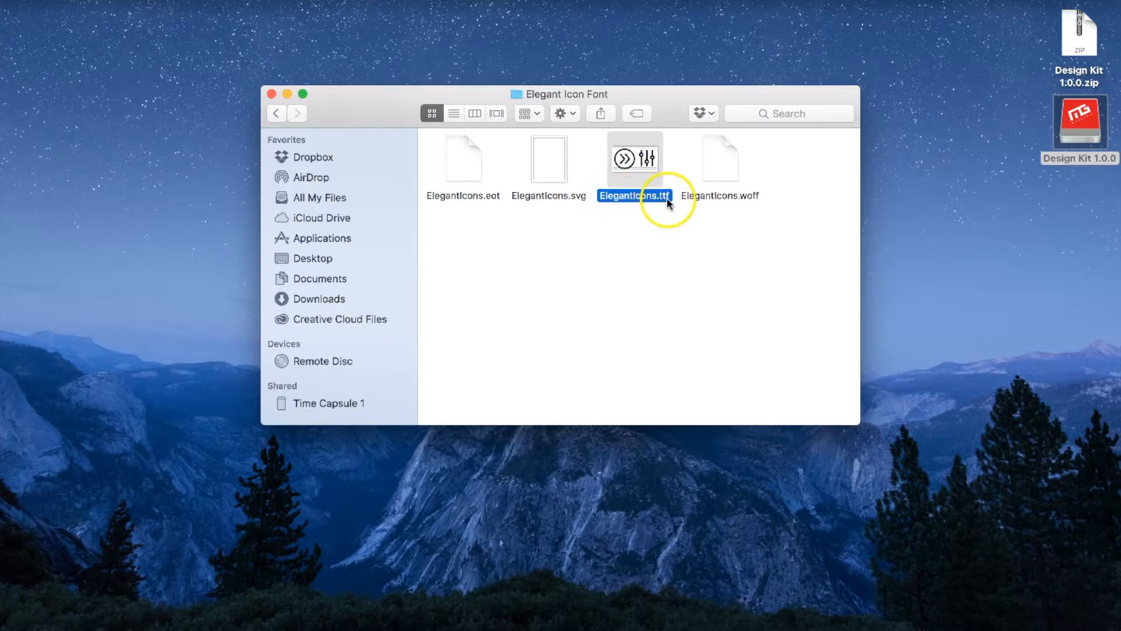
double_click(638, 158)
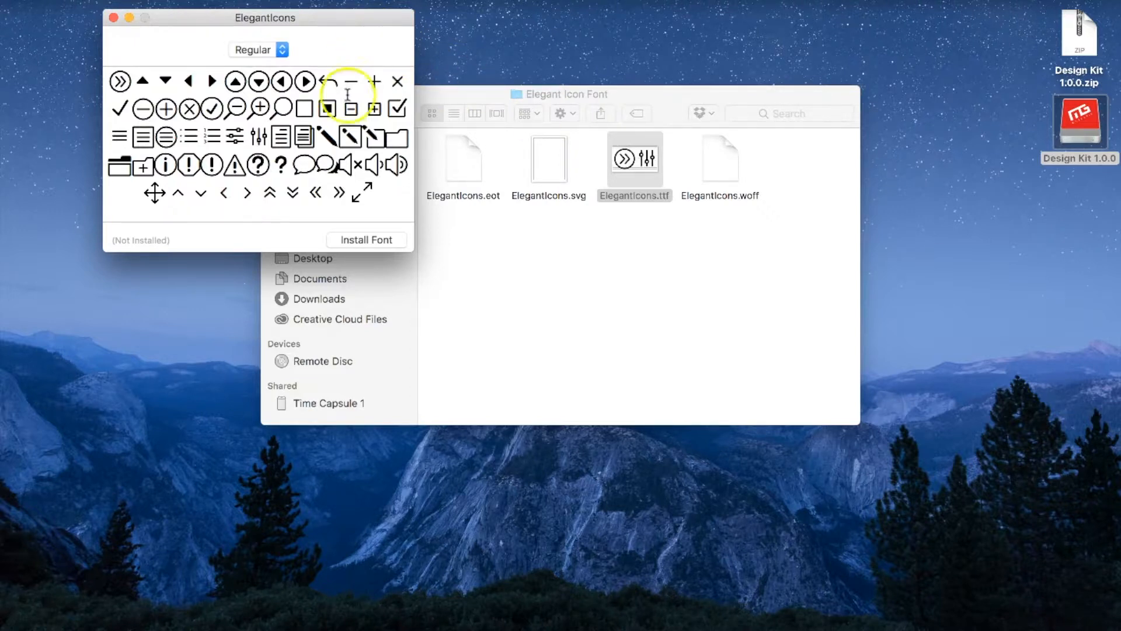
click(368, 240)
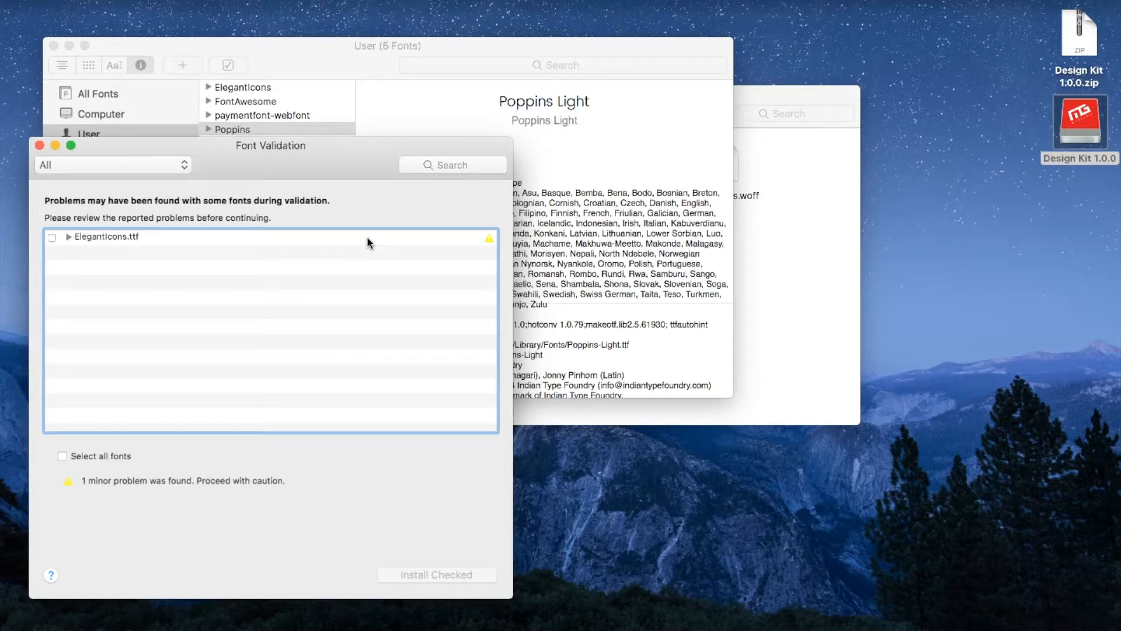
click(39, 145)
click(53, 45)
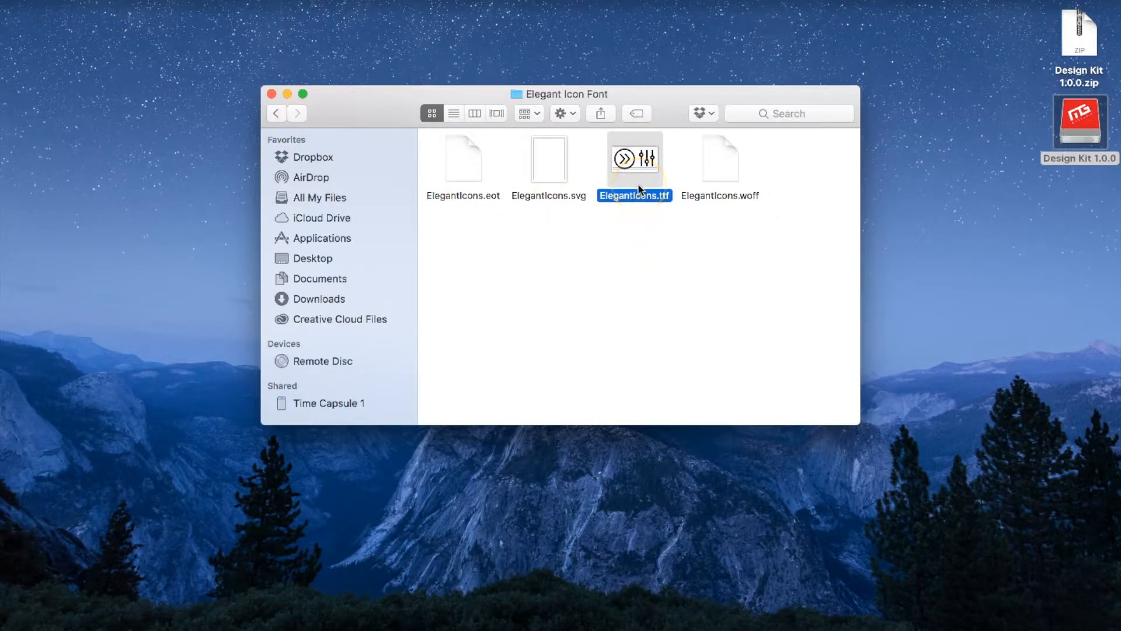
Return to the Design Kit 1.0.0 folder, open design-kit-starter-1.0.0.muse in Adobe Muse and dismiss the alert
click(276, 113)
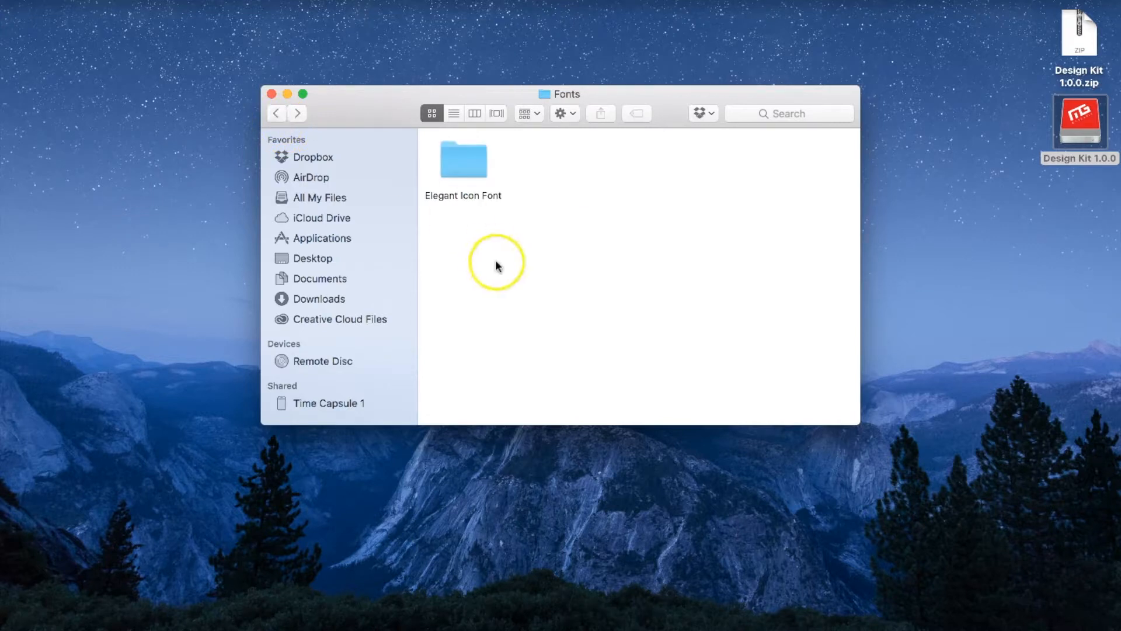
click(277, 113)
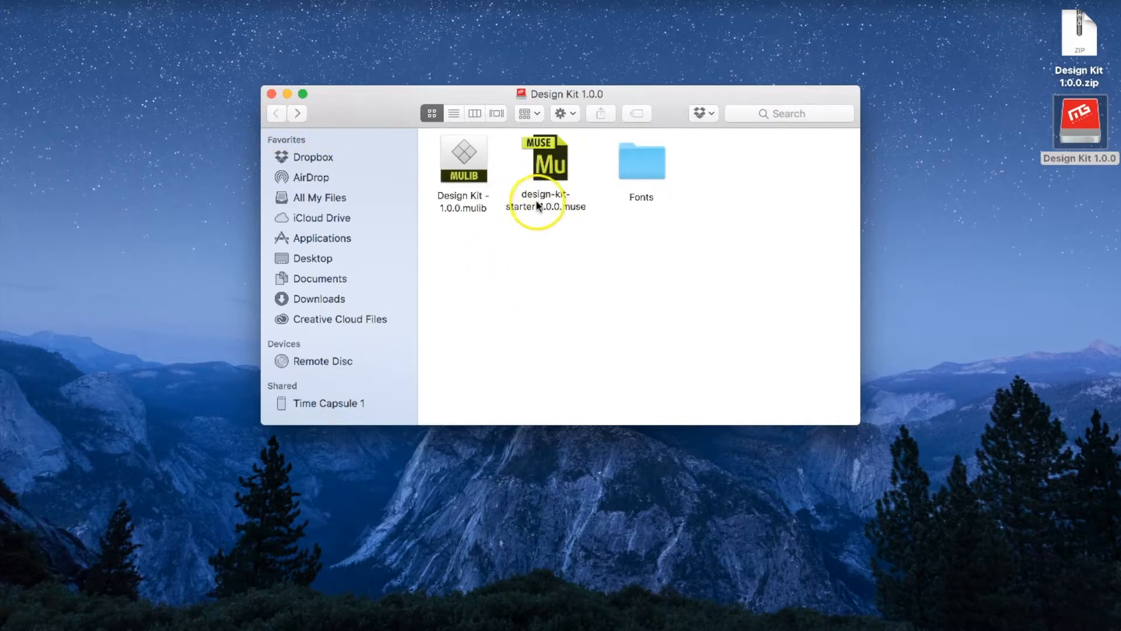
double_click(551, 162)
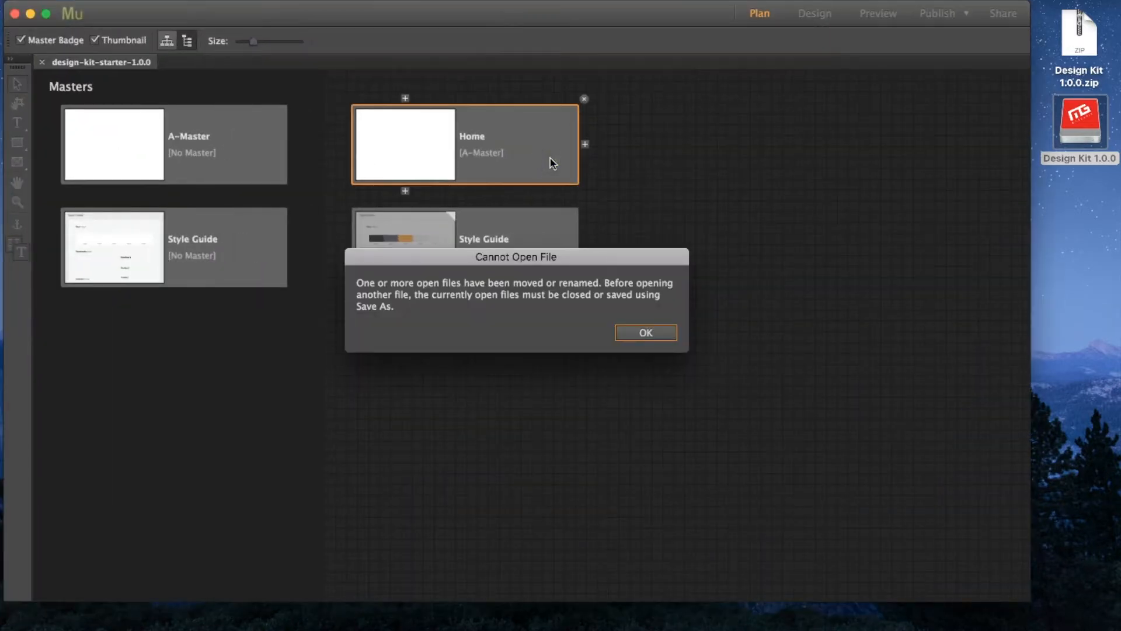
click(636, 354)
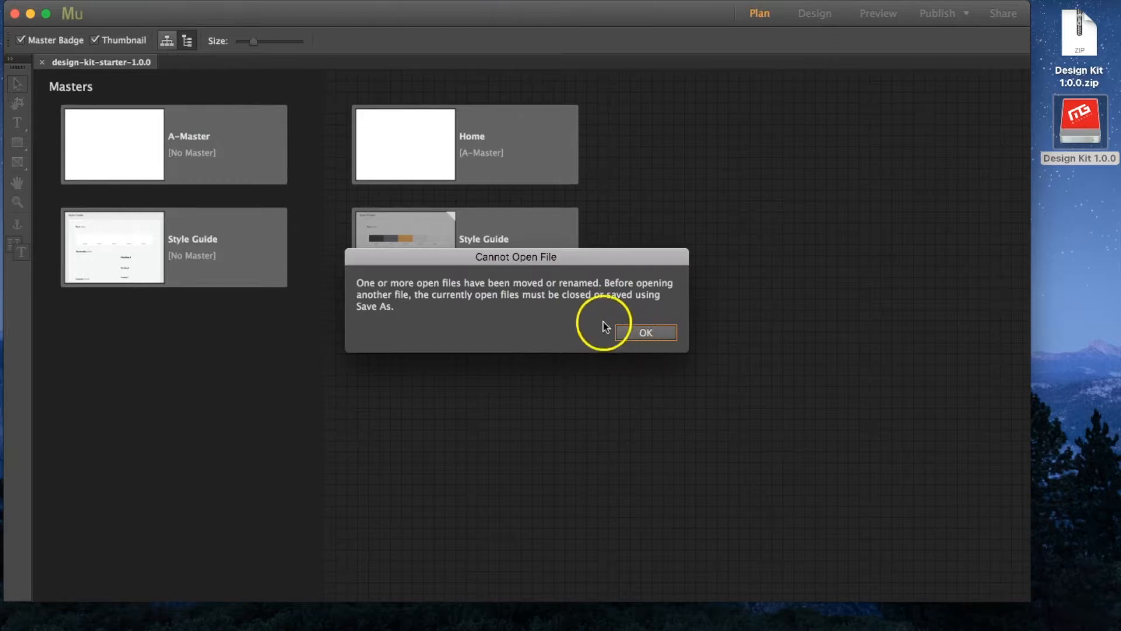
click(644, 332)
click(584, 376)
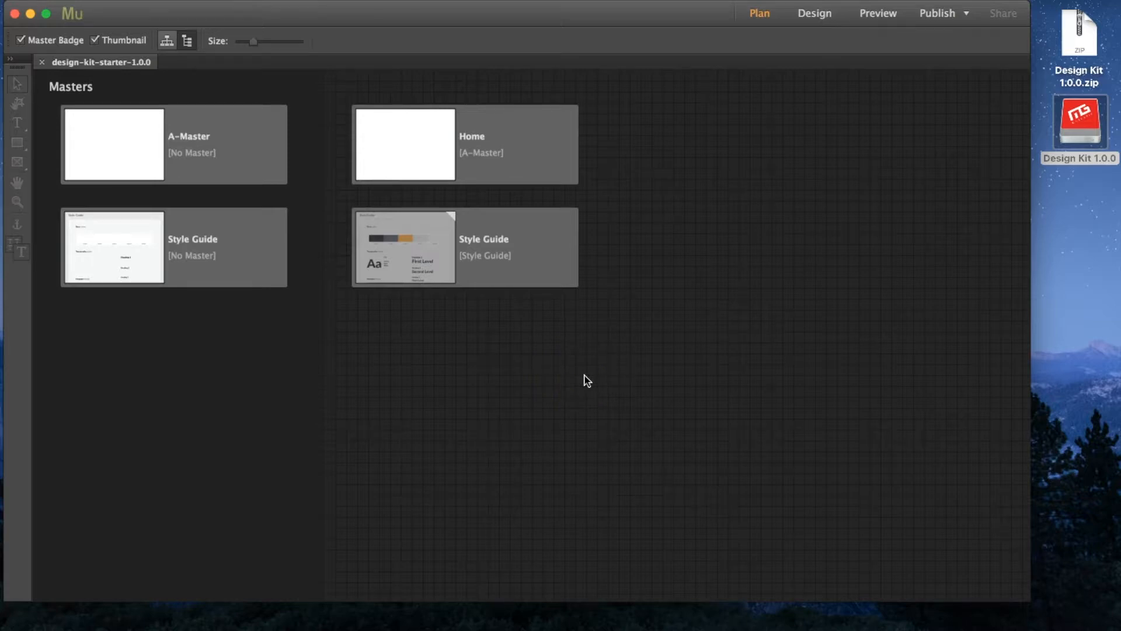
Examine the A-Master and Style Guide masters and the Home and Style Guide pages in the site plan
click(258, 208)
click(138, 131)
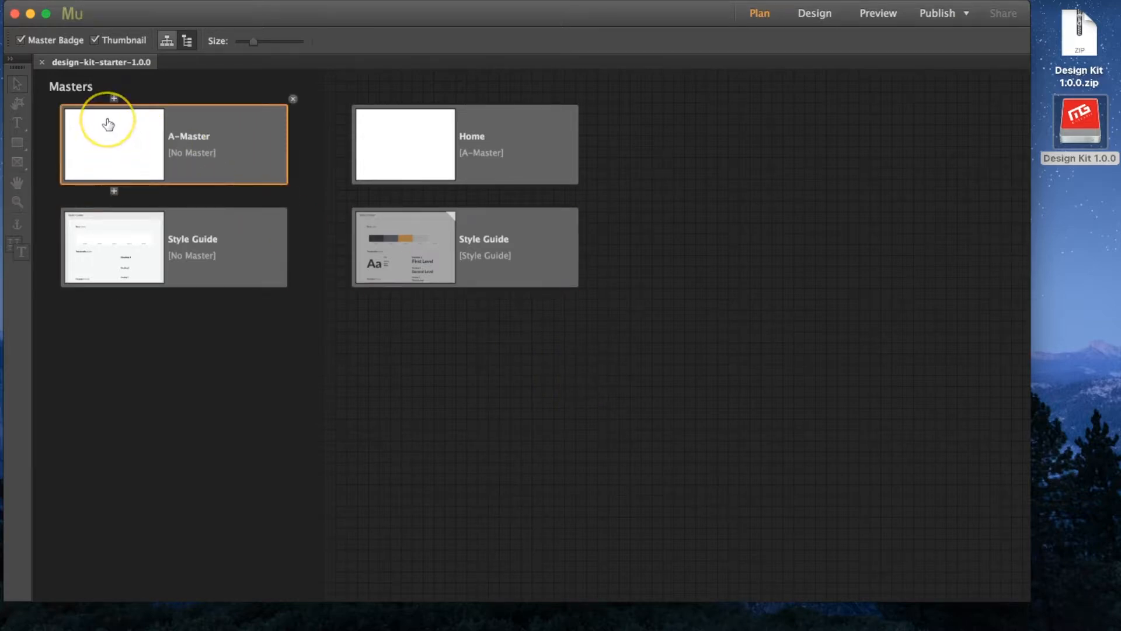
click(512, 125)
click(602, 139)
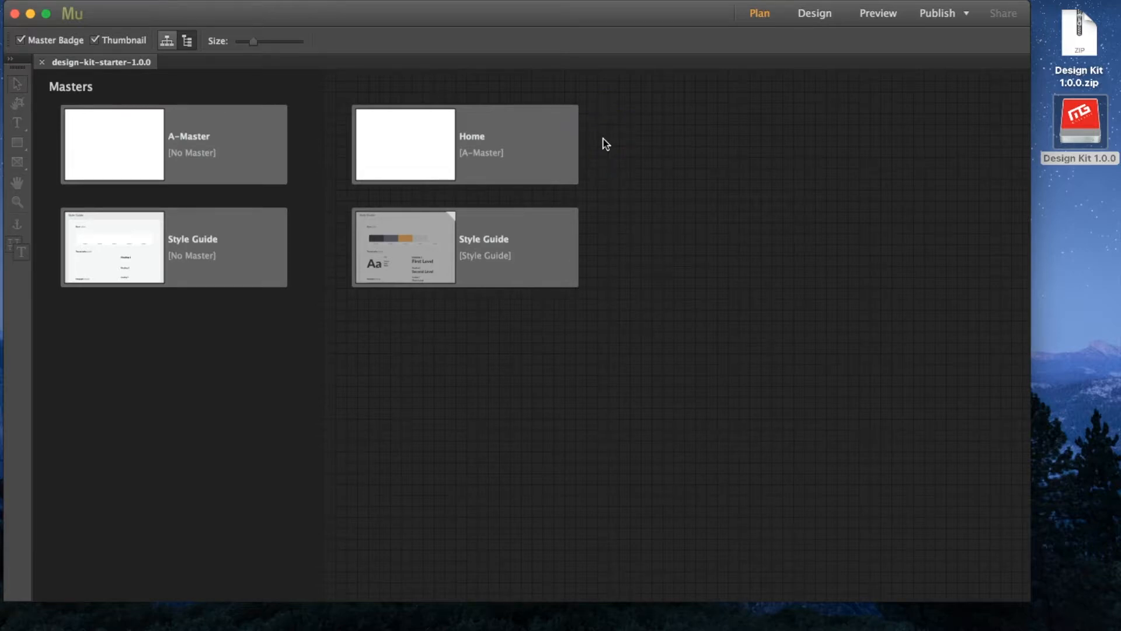
click(538, 250)
click(167, 250)
click(467, 271)
click(160, 252)
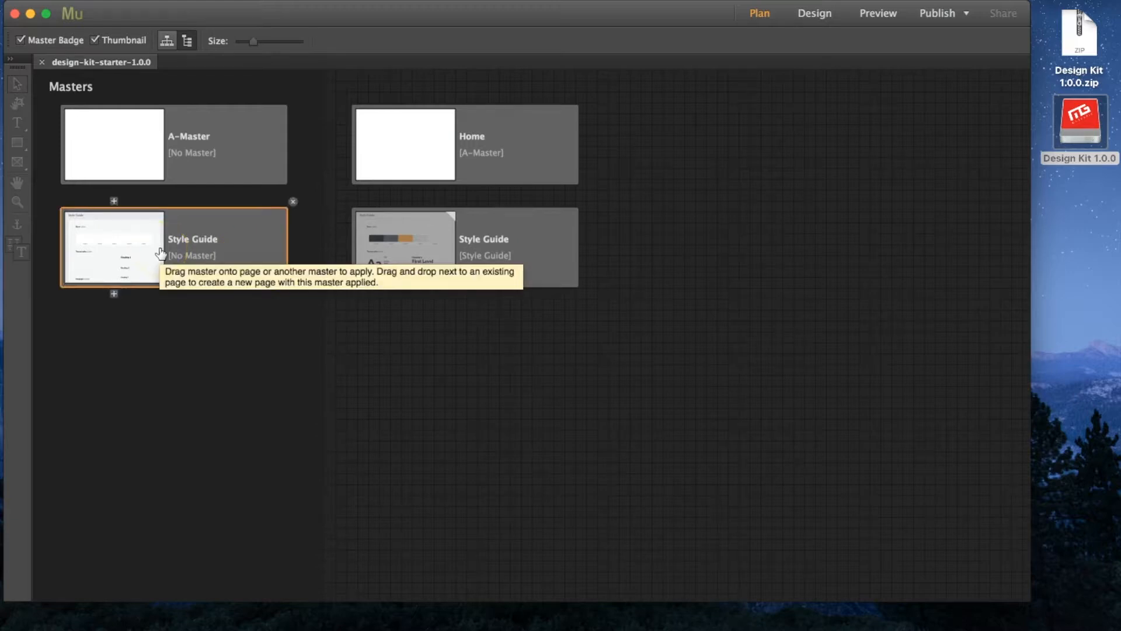
click(671, 223)
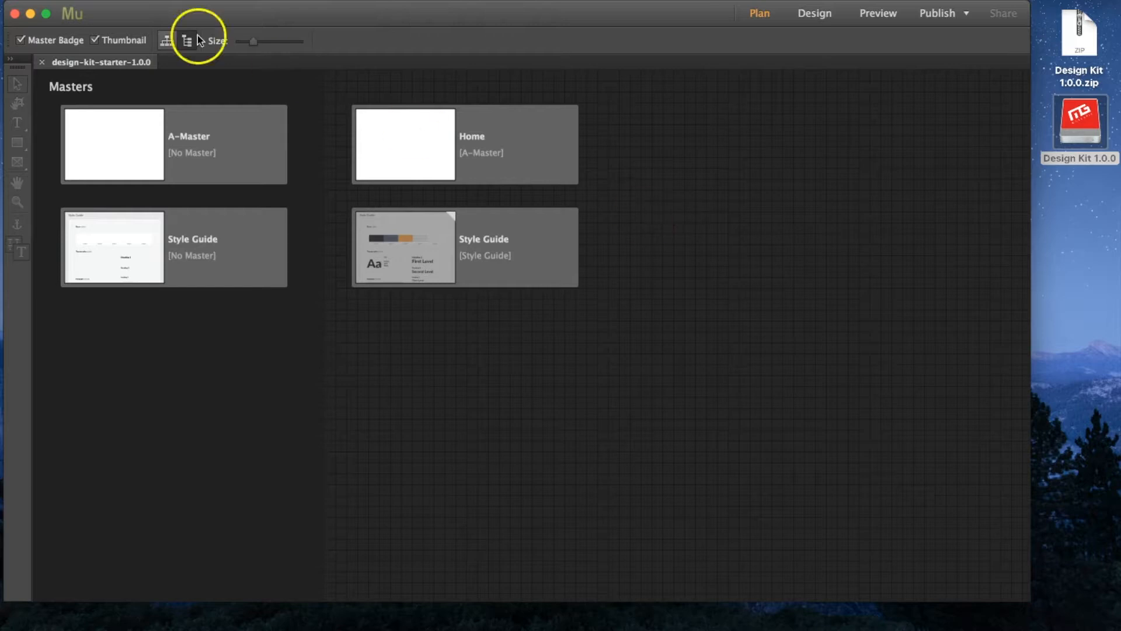
Open the site's web font management and start adding a self-hosted web font
click(150, 1)
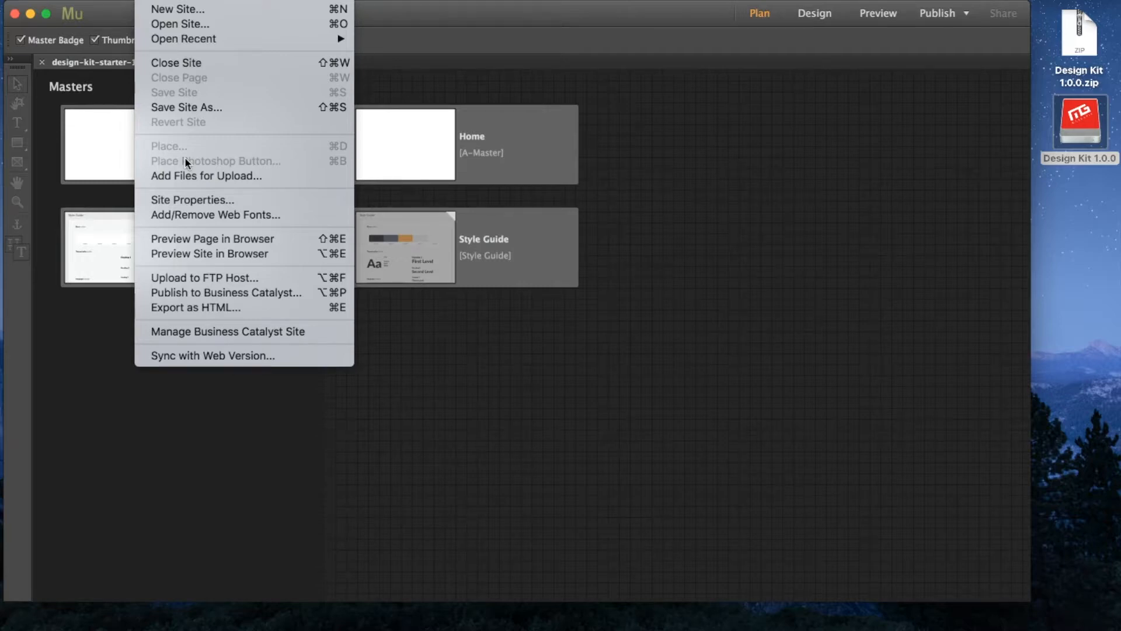
drag(185, 157, 206, 216)
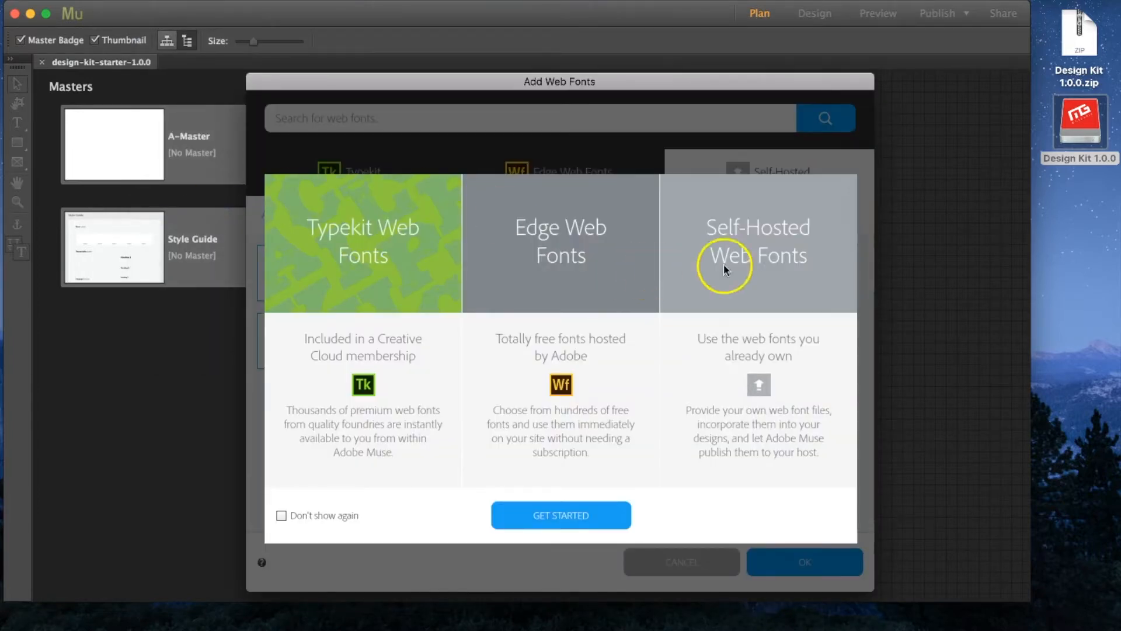
click(532, 512)
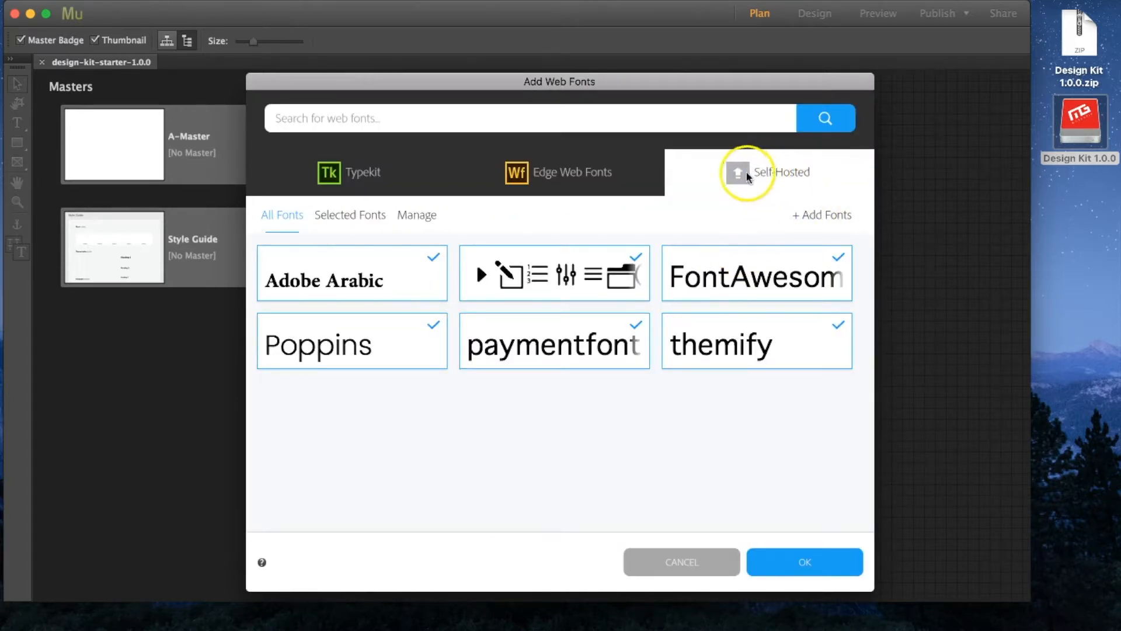
click(820, 214)
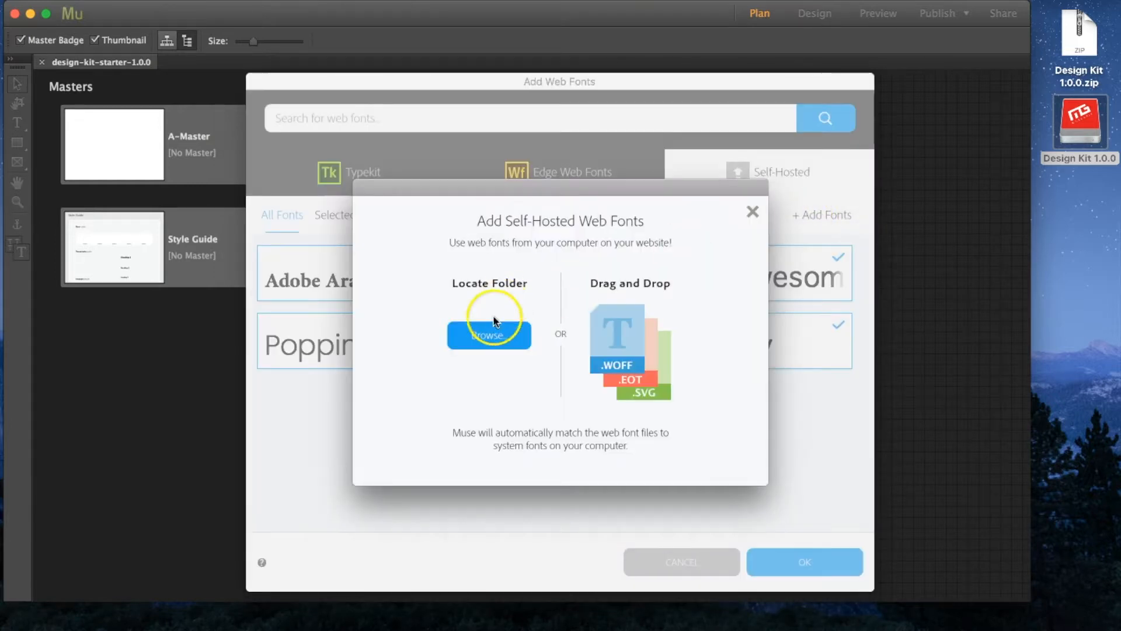
Choose the Elegant Icon Font folder from Design Kit 1.0.0's Fonts folder on the Desktop as the web font source
click(485, 334)
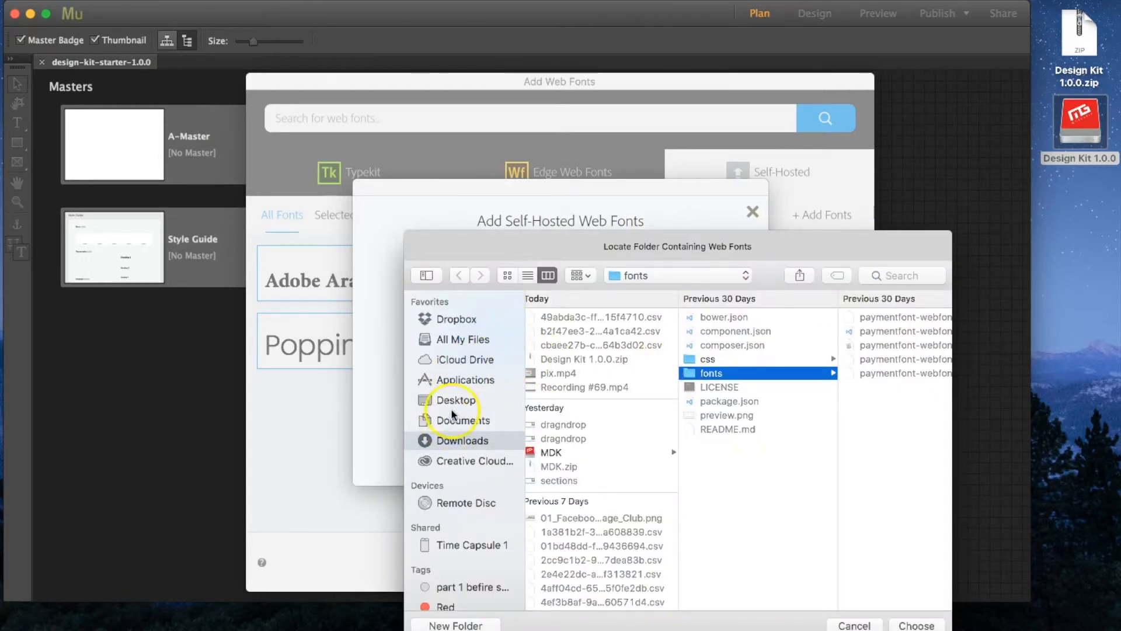
click(456, 402)
click(584, 317)
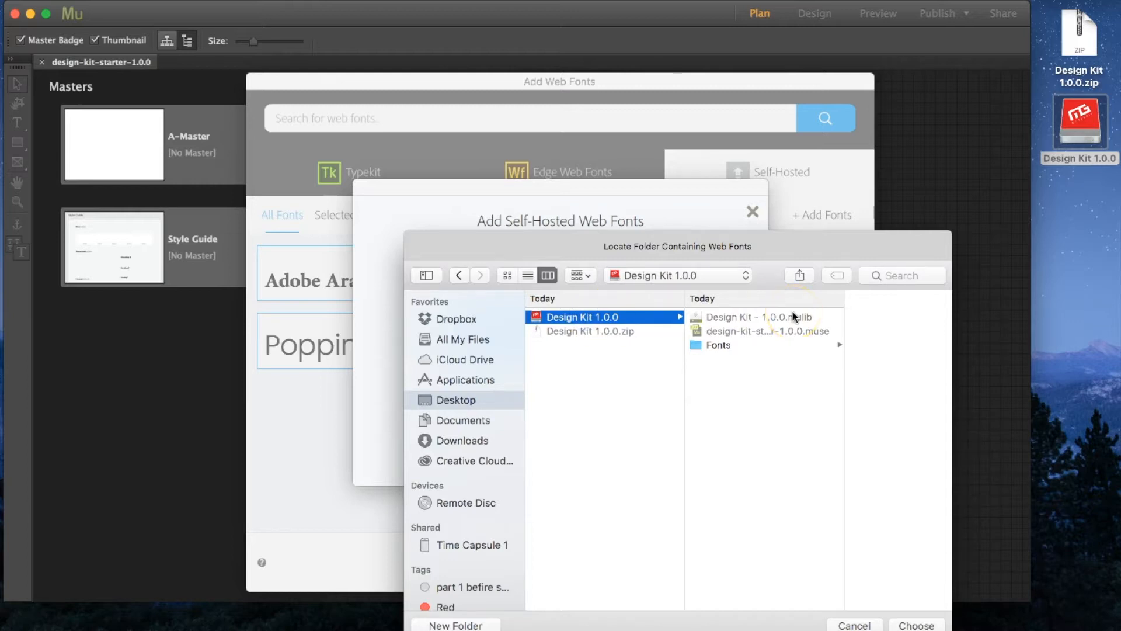
click(777, 345)
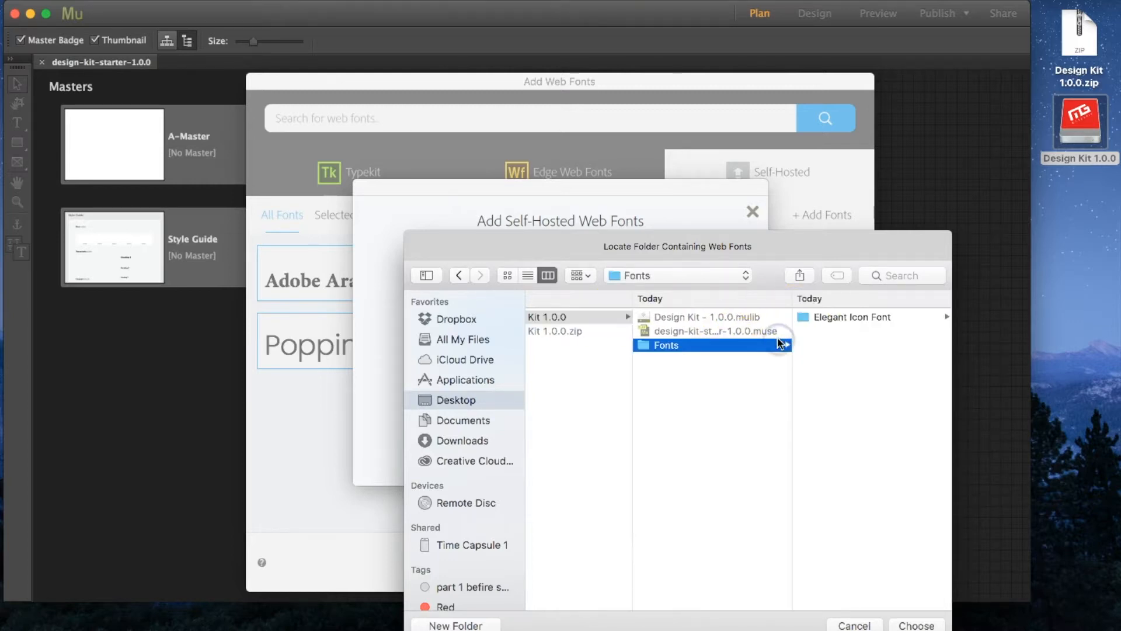
click(823, 325)
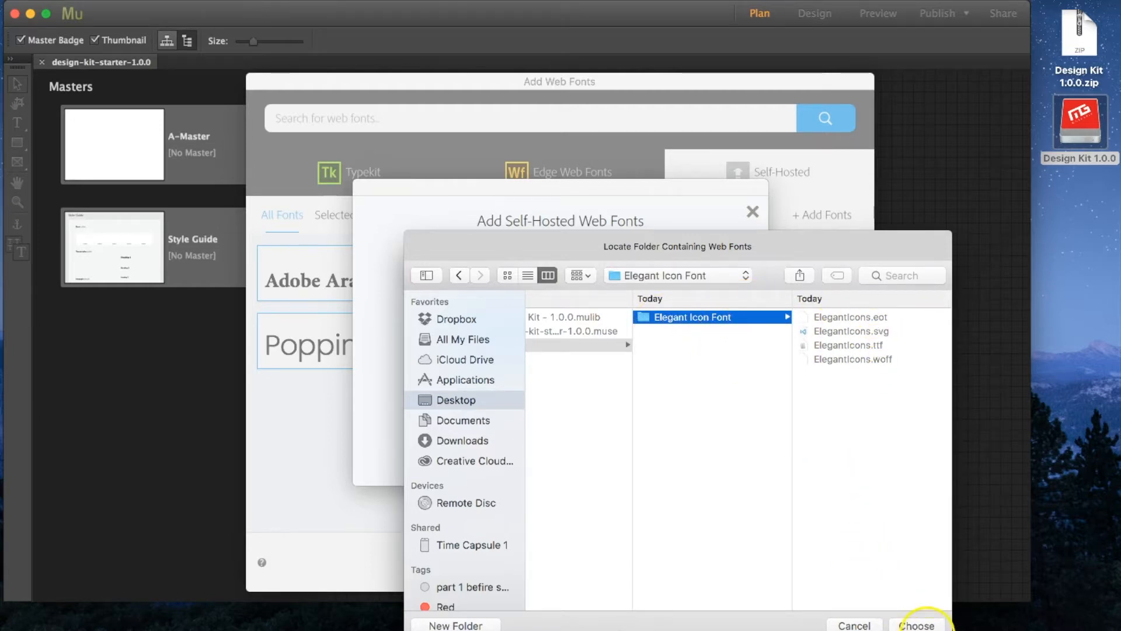
click(917, 625)
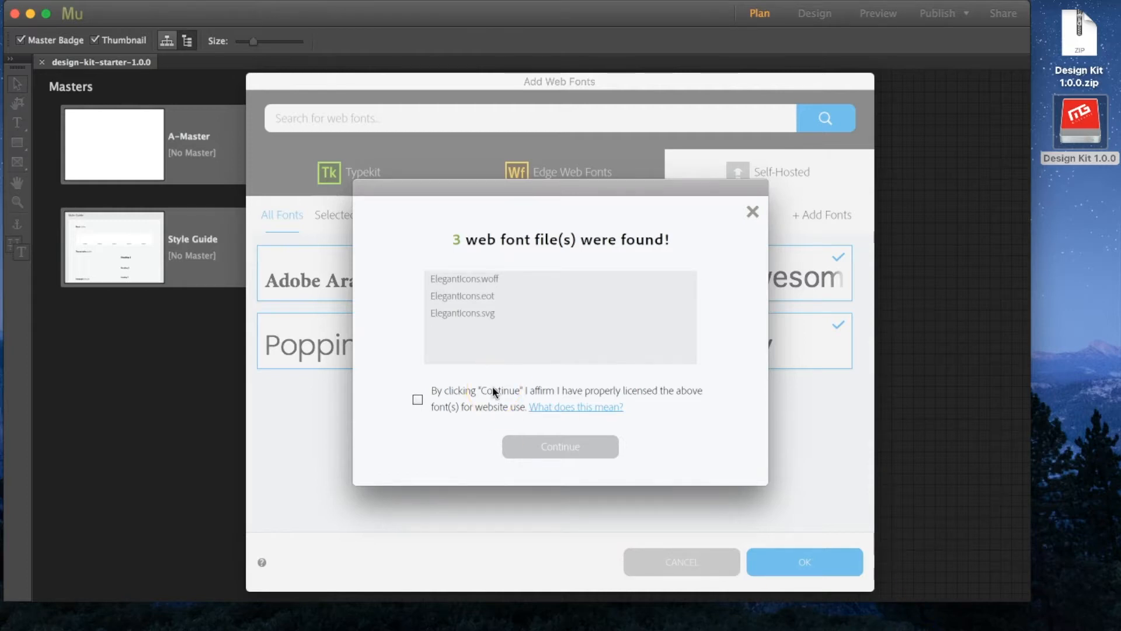
Affirm the web font licence, add the ElegantIcons files as a self-hosted font and accept the font list
click(417, 401)
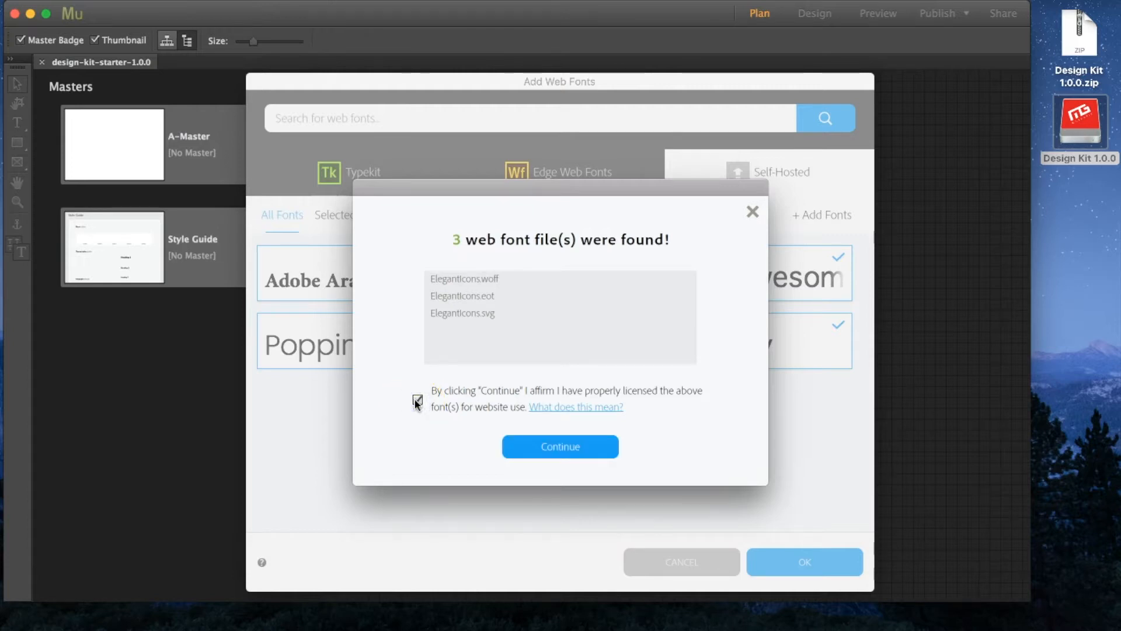
click(596, 449)
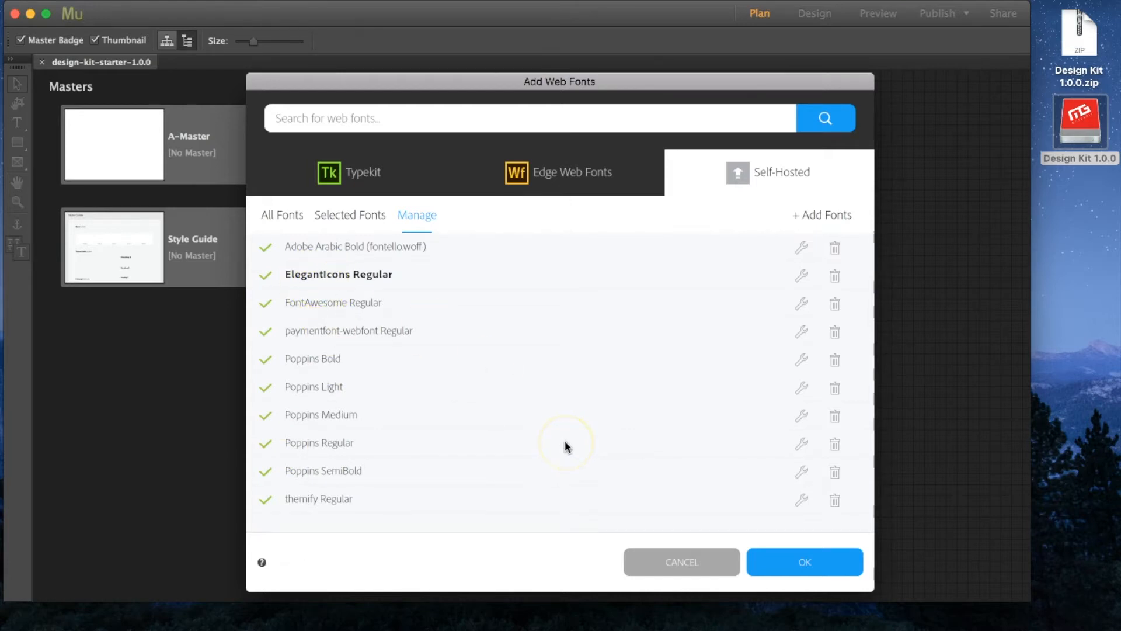
click(815, 563)
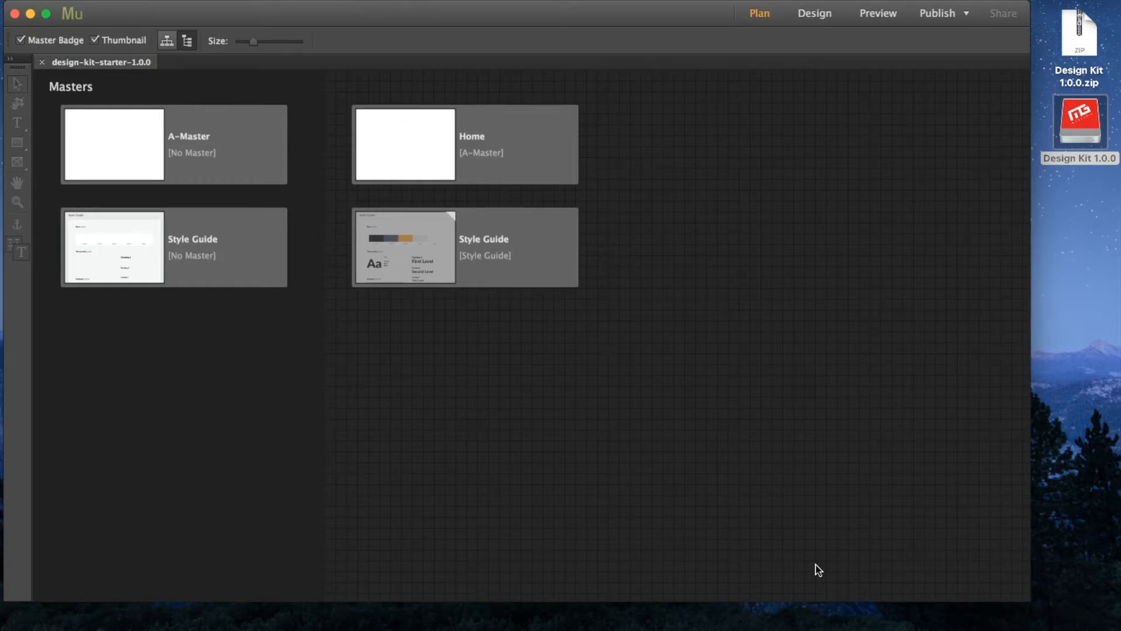
Import the Design Kit - 1.0.0.mulib library from the Design Kit 1.0.0 folder into Muse and dismiss the import notice
click(744, 504)
double_click(1079, 134)
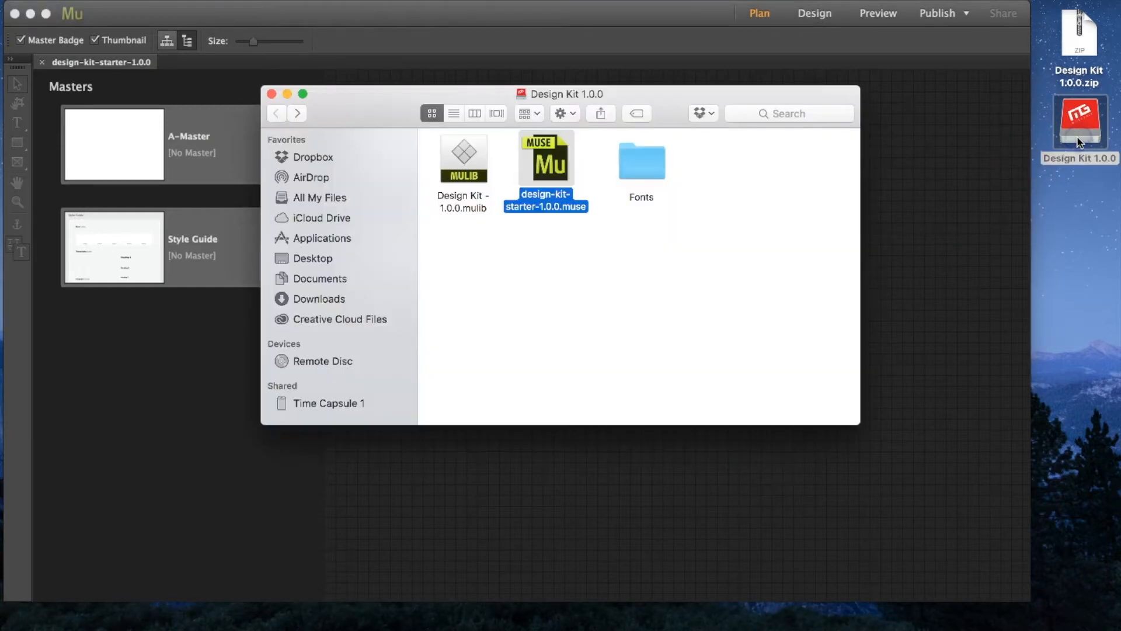
click(432, 311)
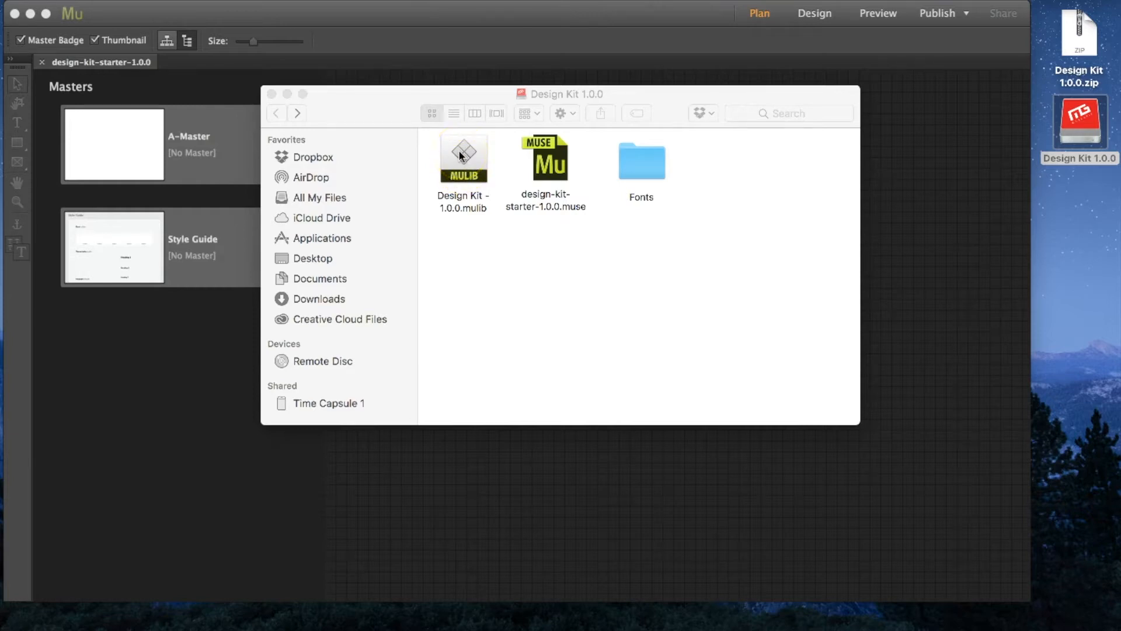
double_click(460, 155)
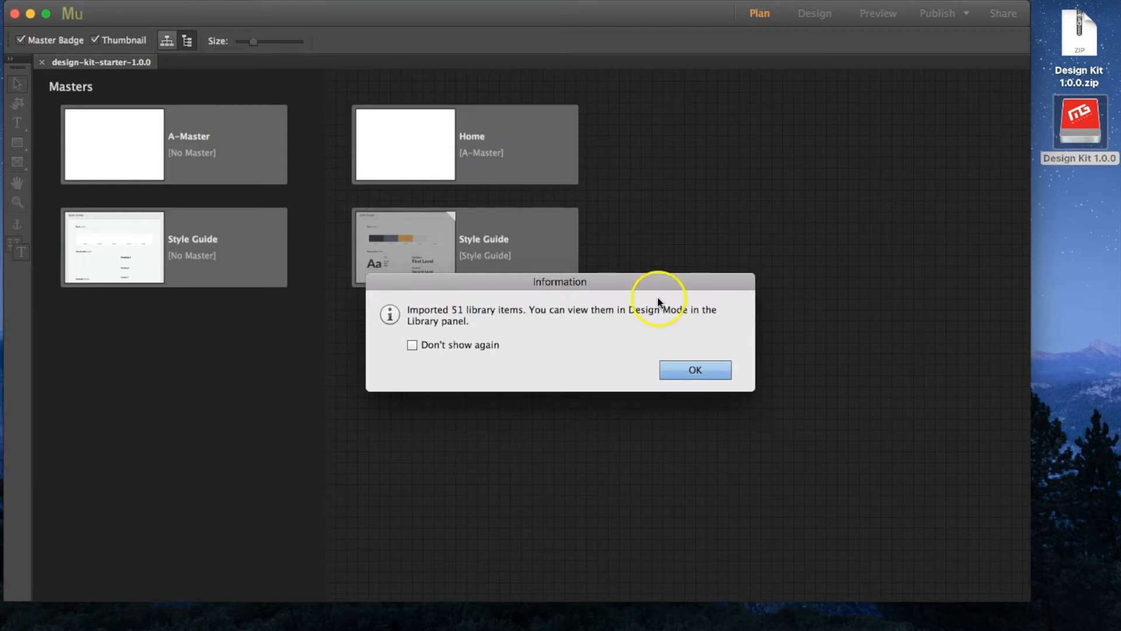
click(704, 368)
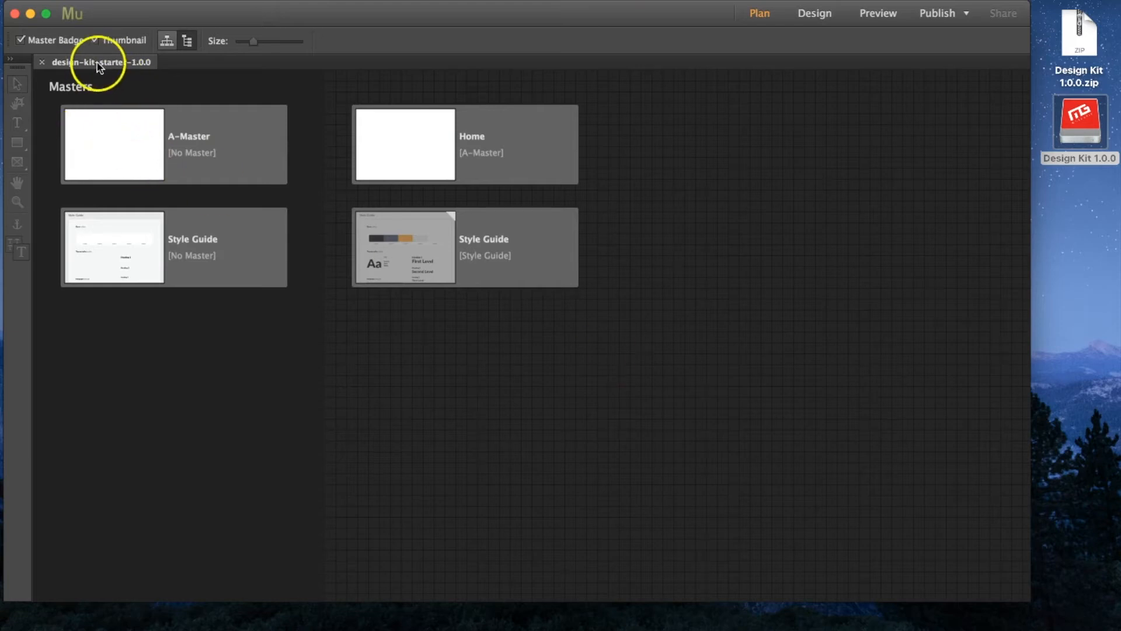
Create a new blank site with the default settings alongside the open starter site
mouse_move(121, 134)
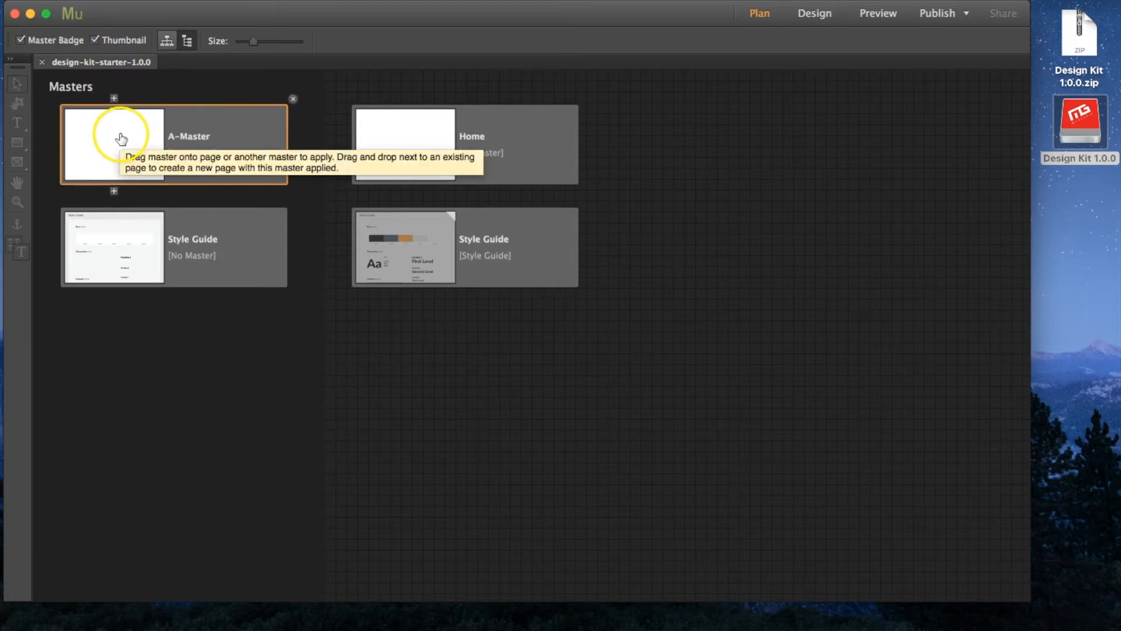
click(509, 449)
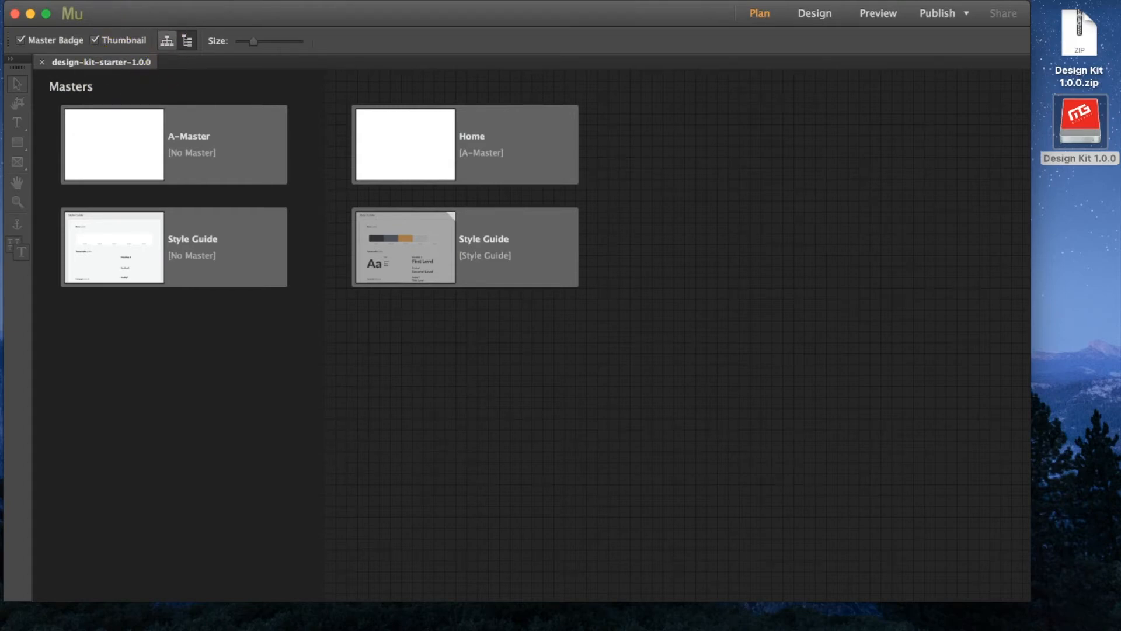
click(153, 1)
click(167, 10)
click(684, 392)
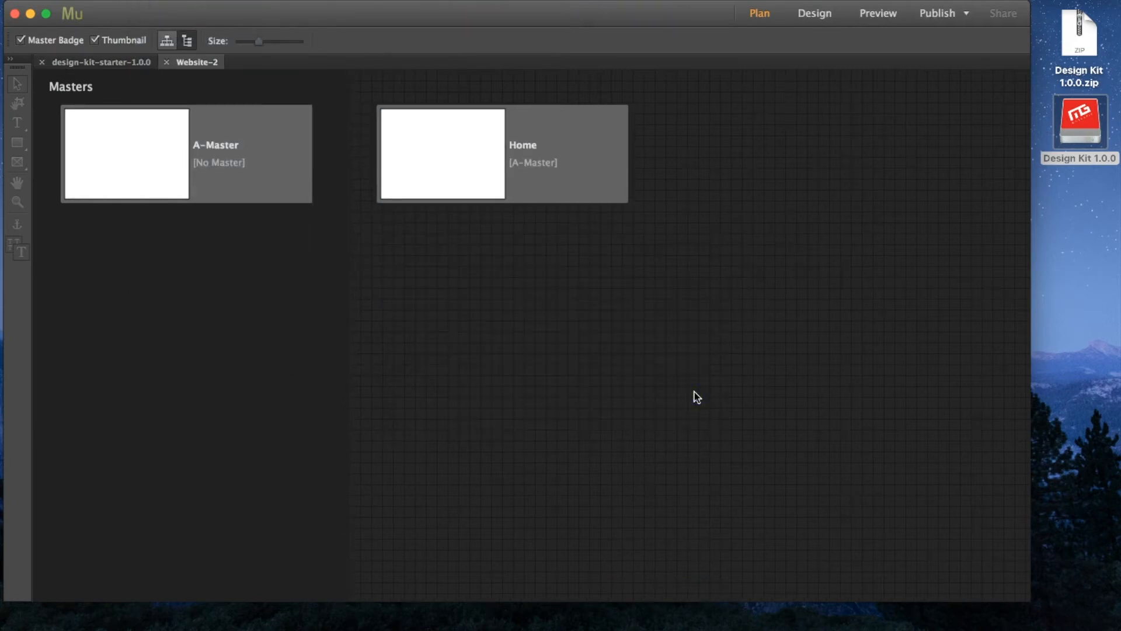
Compare the Style Guide master and page in the design-kit-starter-1.0.0 site plan with the blank Website-2 plan
click(226, 155)
click(112, 61)
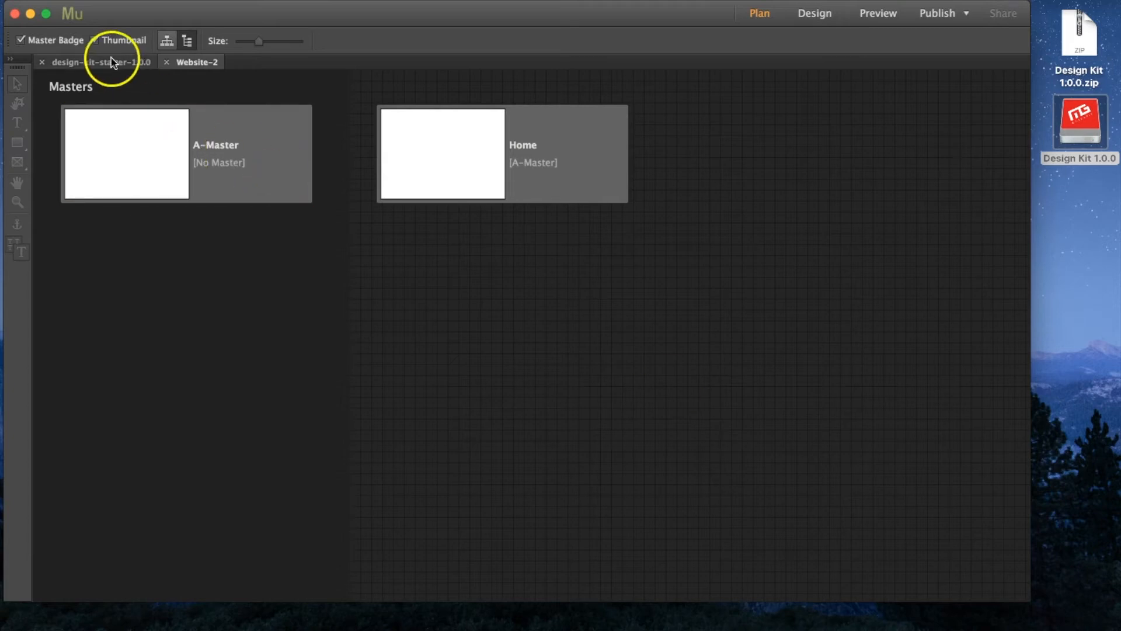
click(213, 278)
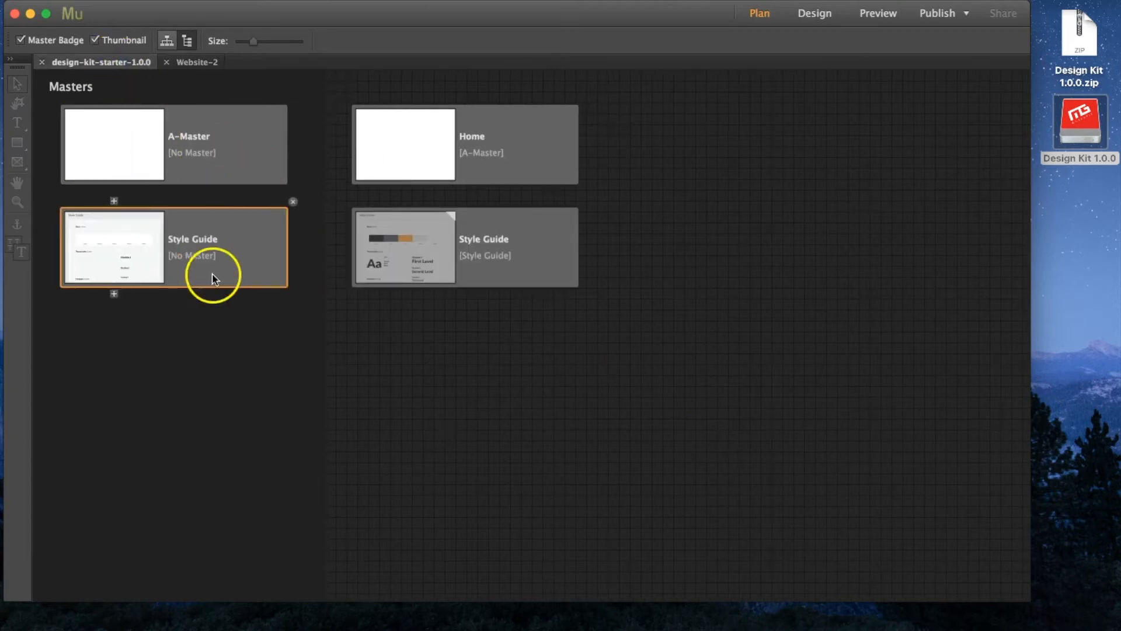
click(475, 265)
click(200, 248)
click(426, 258)
click(193, 243)
click(405, 251)
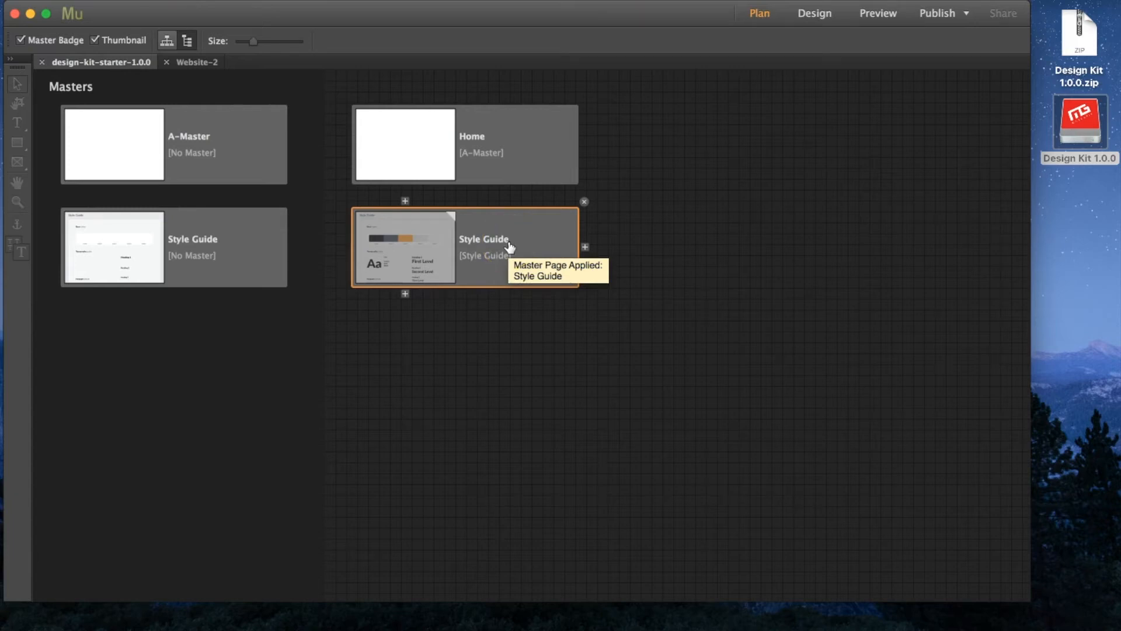
click(180, 63)
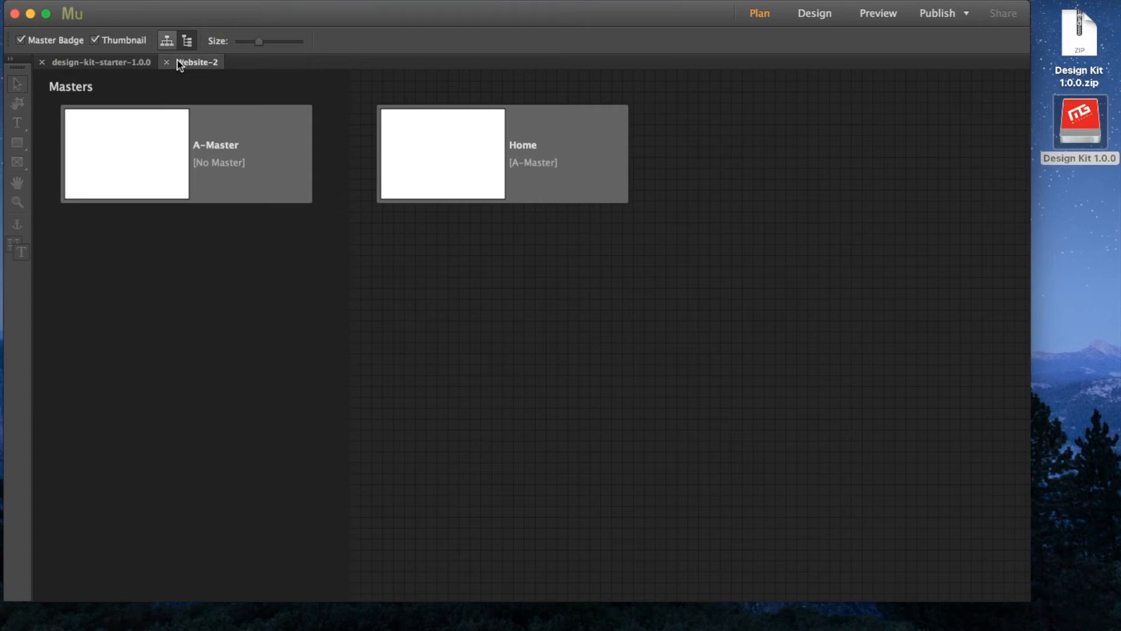
click(93, 62)
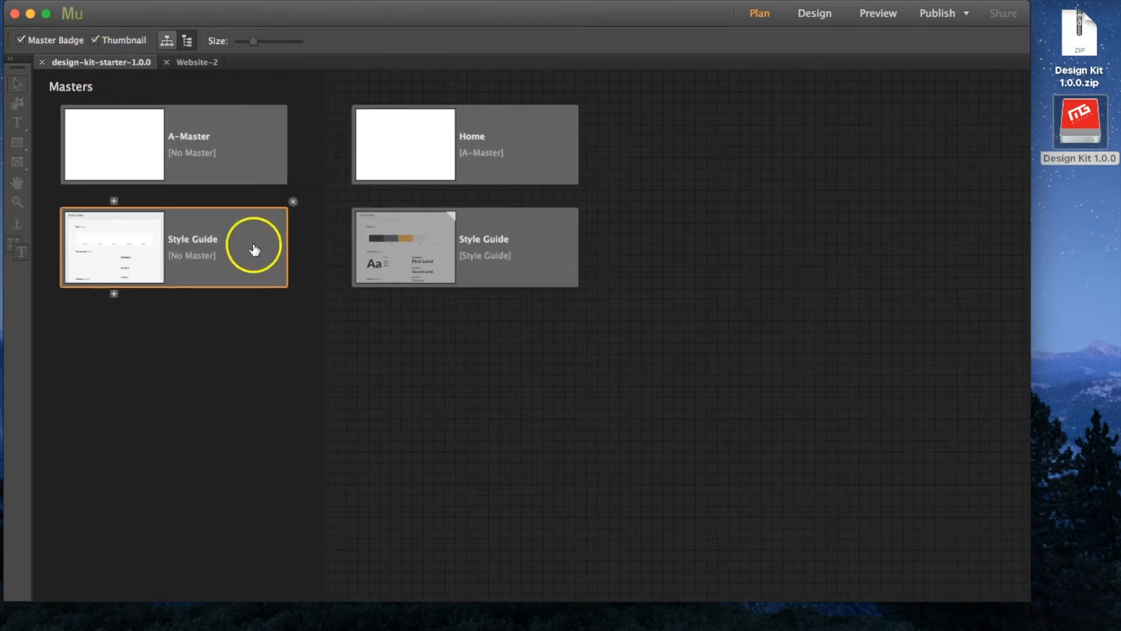
mouse_move(398, 251)
Close the blank Website-2 site and open the starter site's A-Master for editing
click(191, 68)
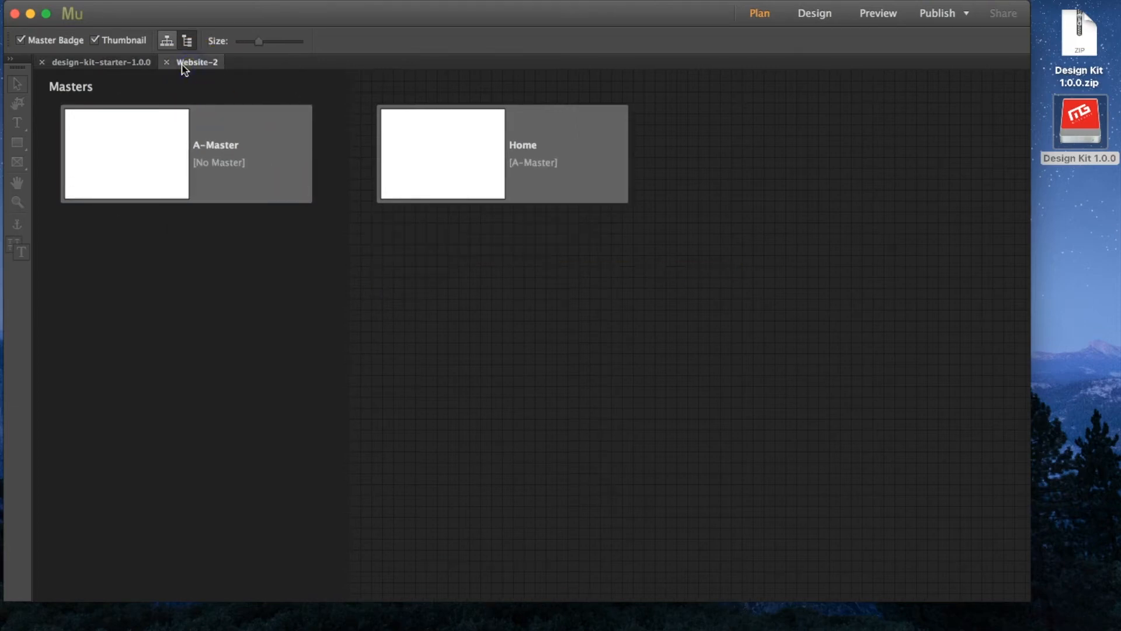
click(164, 65)
click(137, 144)
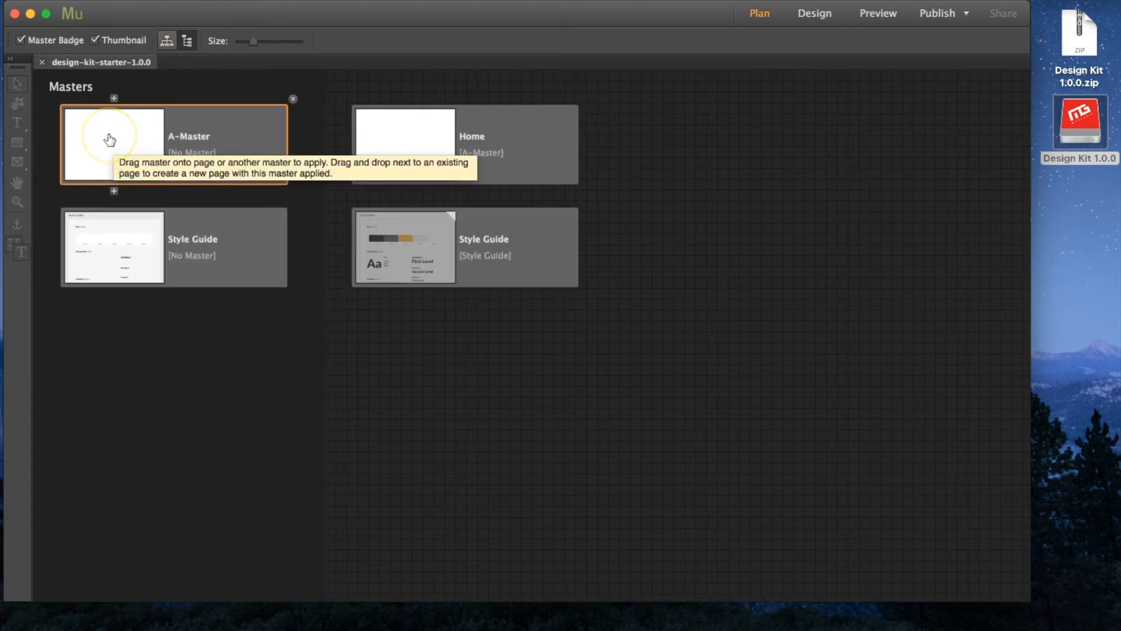
double_click(110, 140)
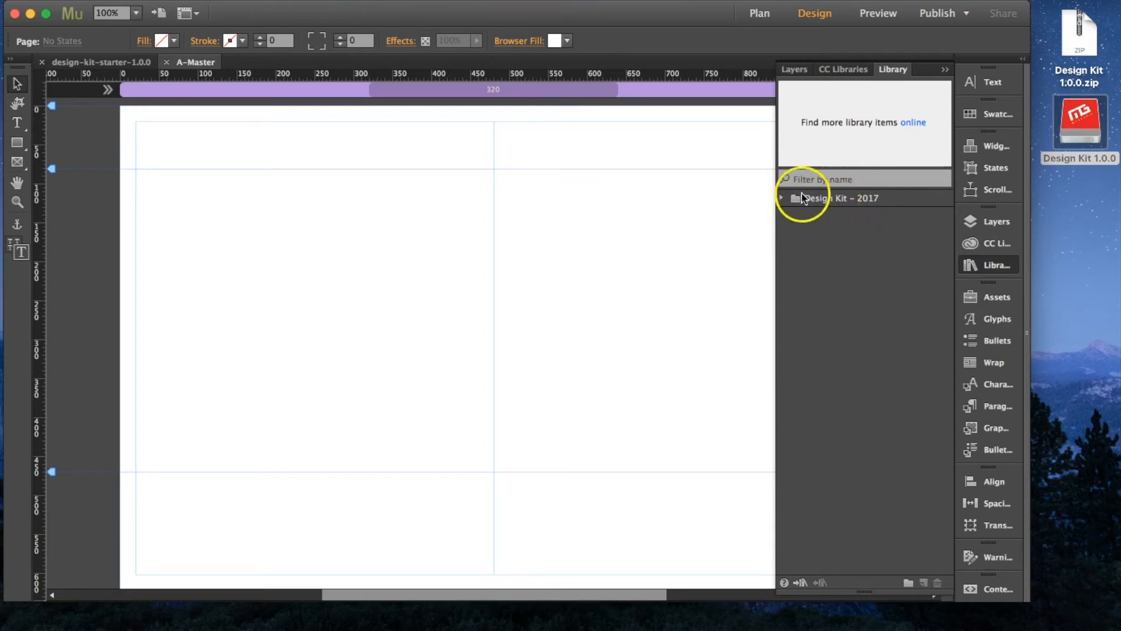
Expand the Design Kit - 2017 library folder and look through its items, ending back at the start of the list
click(845, 204)
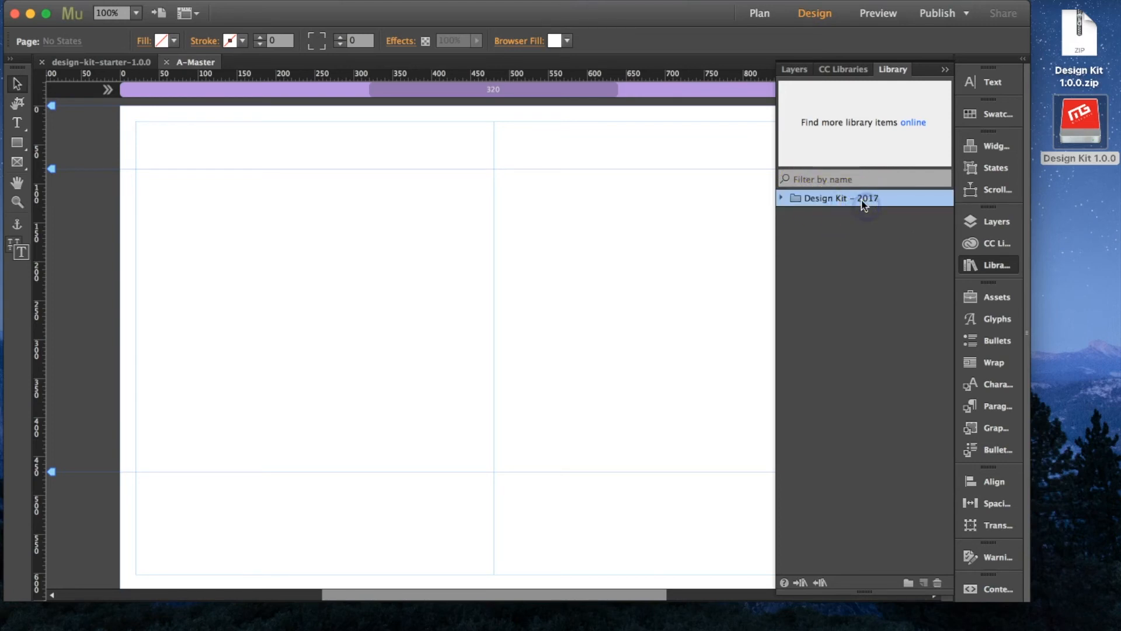
click(781, 199)
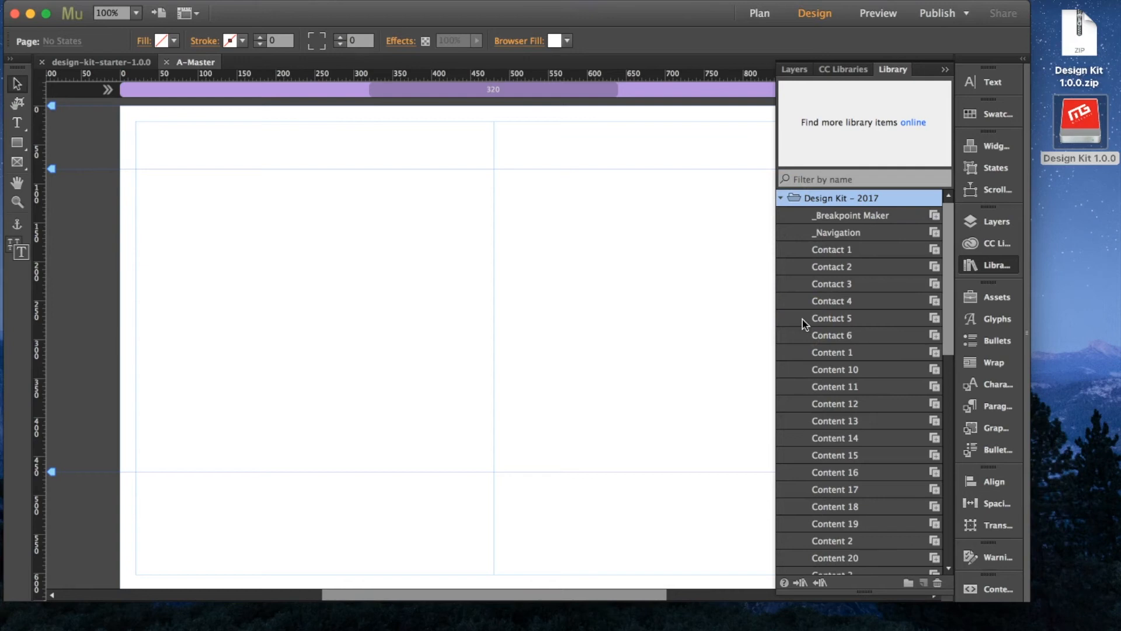
drag(946, 237, 953, 410)
drag(949, 460, 932, 226)
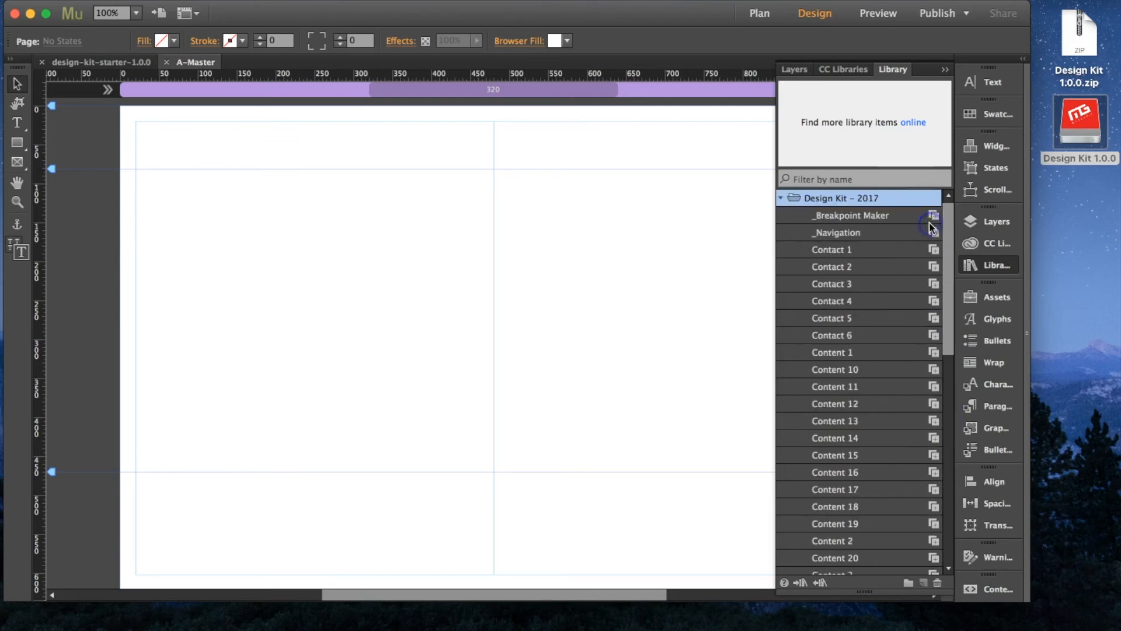